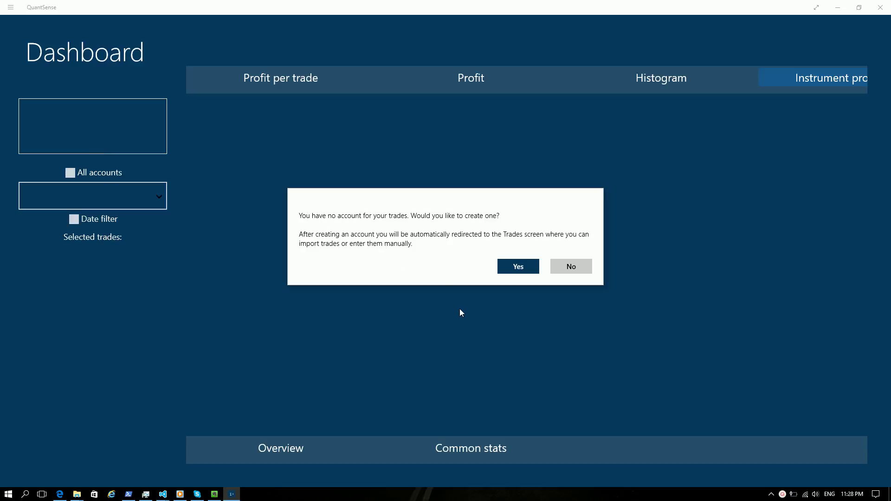
# - Create a new account named Test with EUR as its currency and save it
pyautogui.click(527, 273)
pyautogui.click(403, 237)
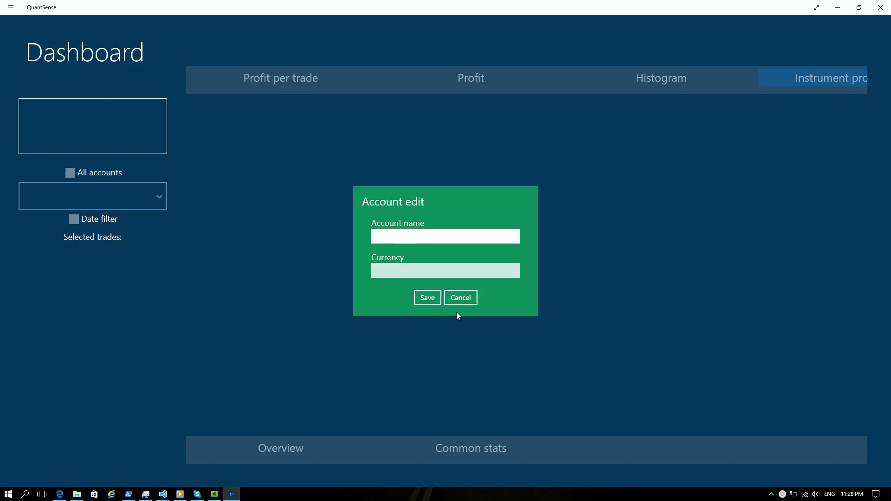
pyautogui.write('Test')
pyautogui.click(393, 273)
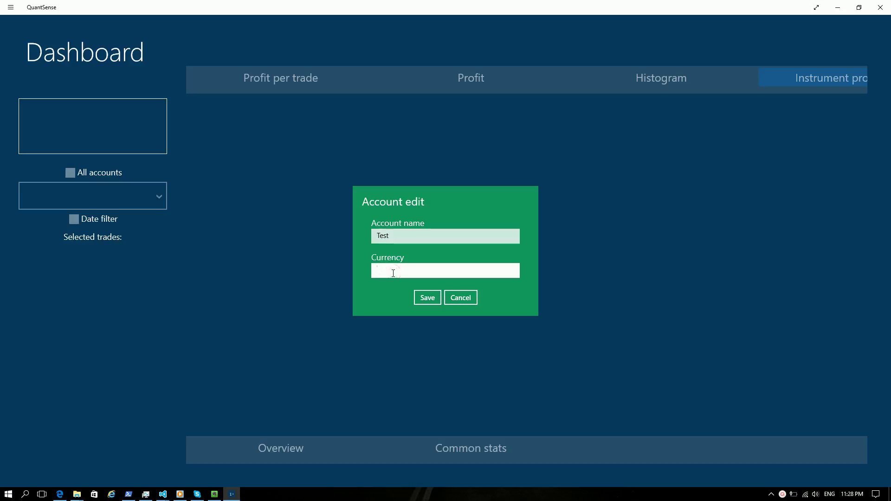
pyautogui.write('EUR')
pyautogui.click(420, 301)
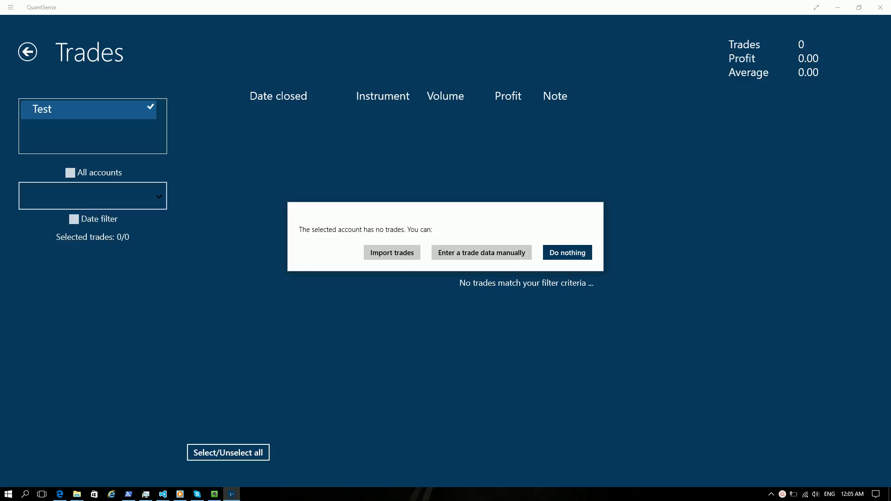
# - Start importing trades into the empty Test account
pyautogui.click(390, 253)
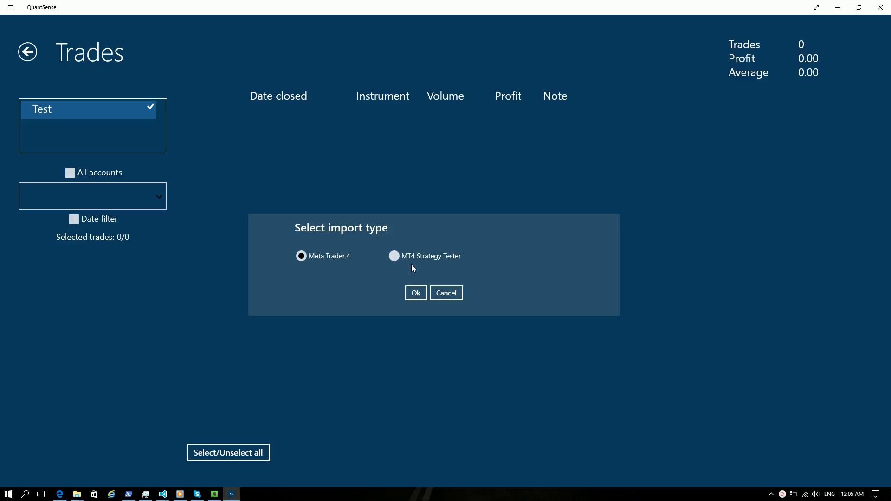
# - Import Statement01.htm as a Meta Trader 4 statement, yielding 113 eurusd trades totalling 143.70 profit
pyautogui.click(415, 293)
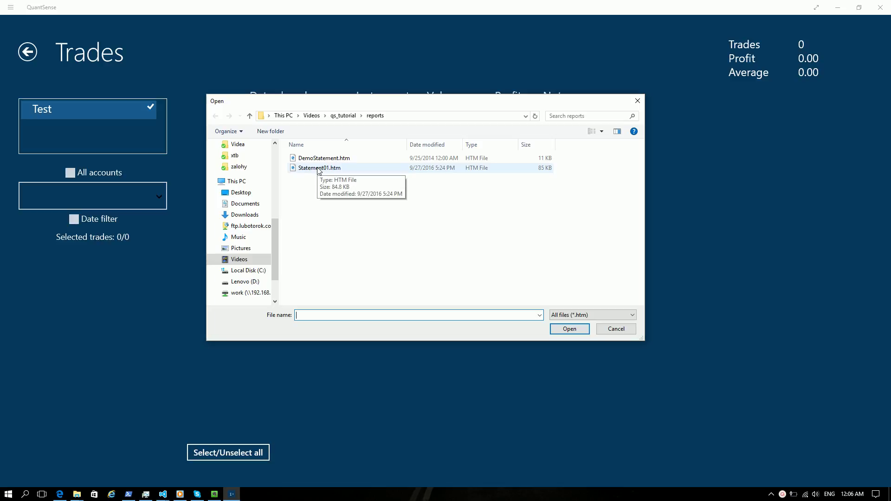
pyautogui.click(319, 168)
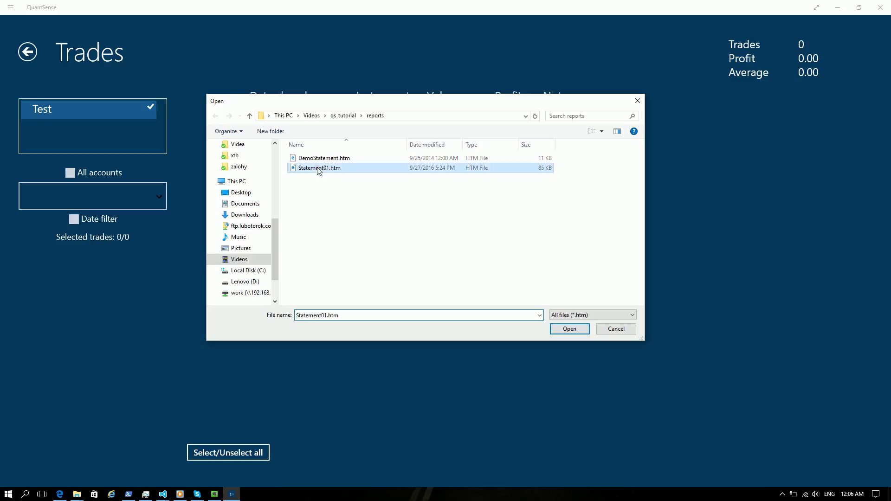
pyautogui.click(561, 329)
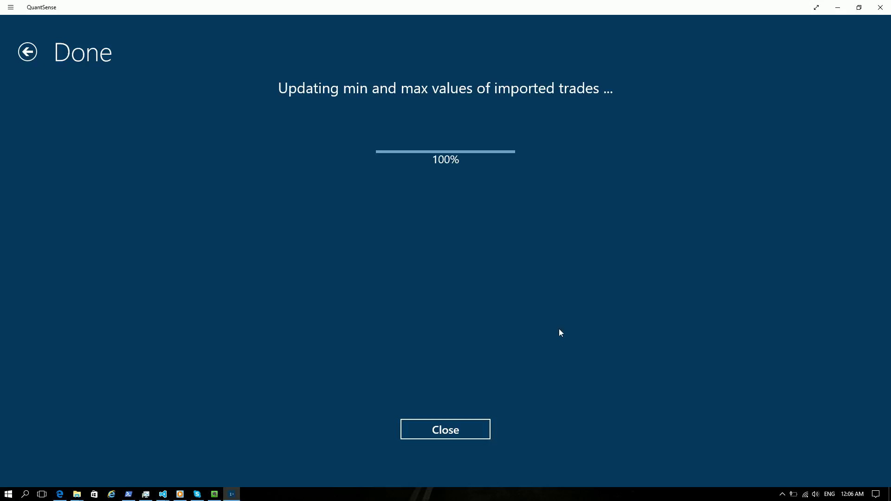
pyautogui.click(431, 436)
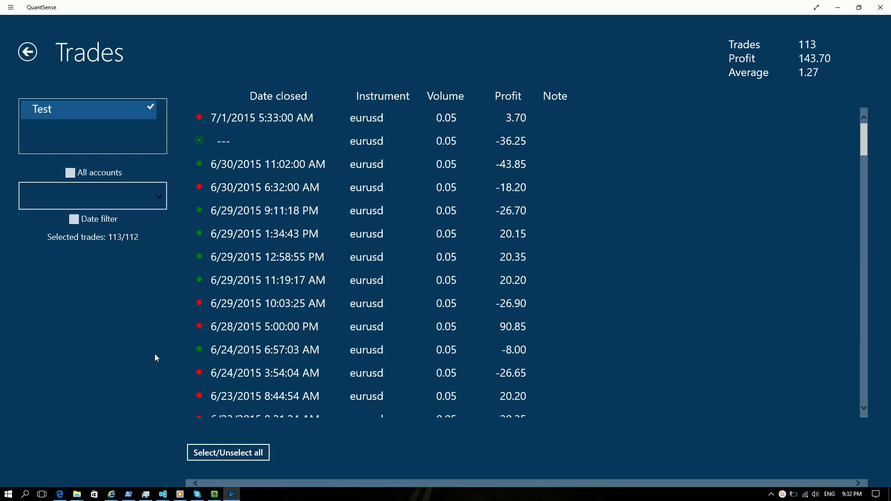
# - Go to the Accounts page and begin adding a new account
pyautogui.rightClick(137, 329)
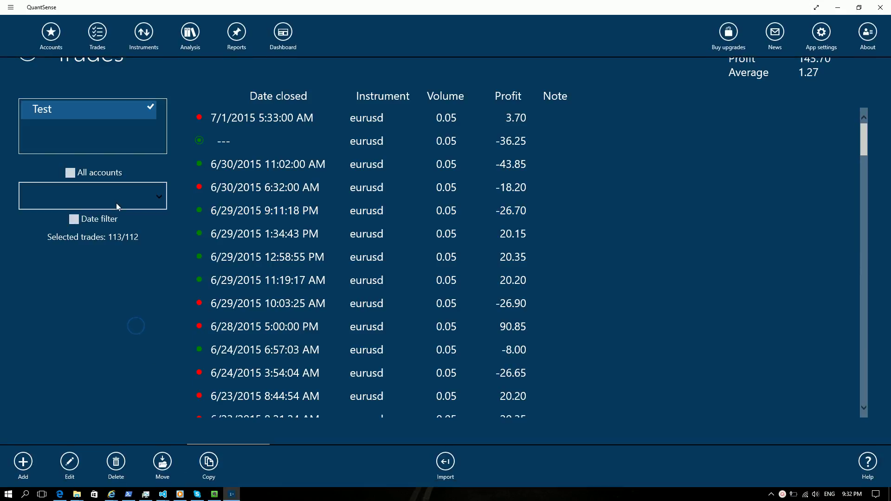
pyautogui.click(53, 35)
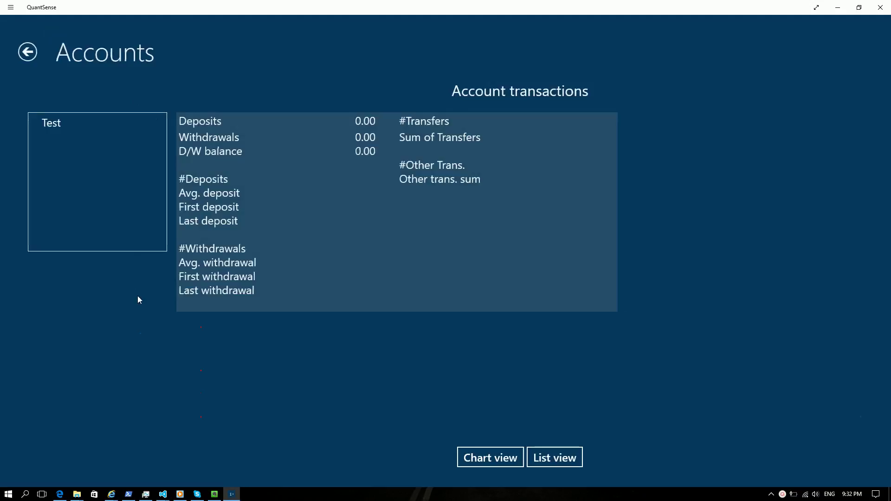
pyautogui.rightClick(140, 308)
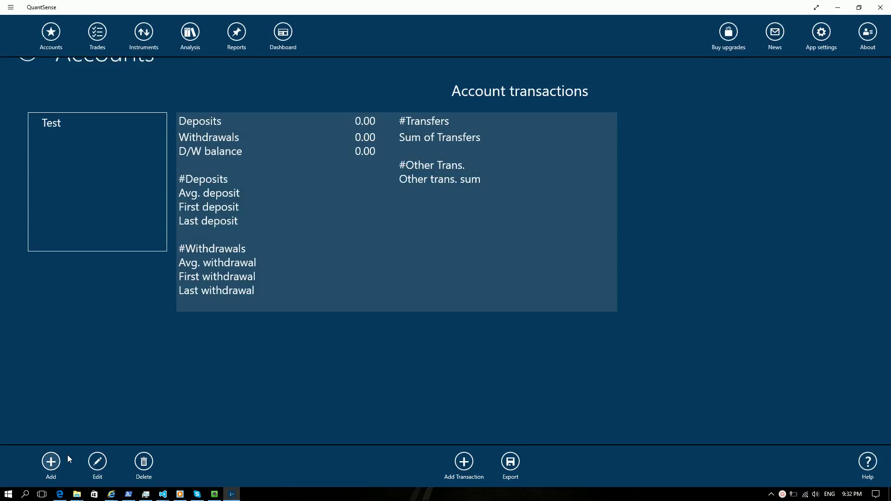
pyautogui.click(51, 463)
# - Name the new account Demo, give it EUR currency, and save it
pyautogui.click(386, 250)
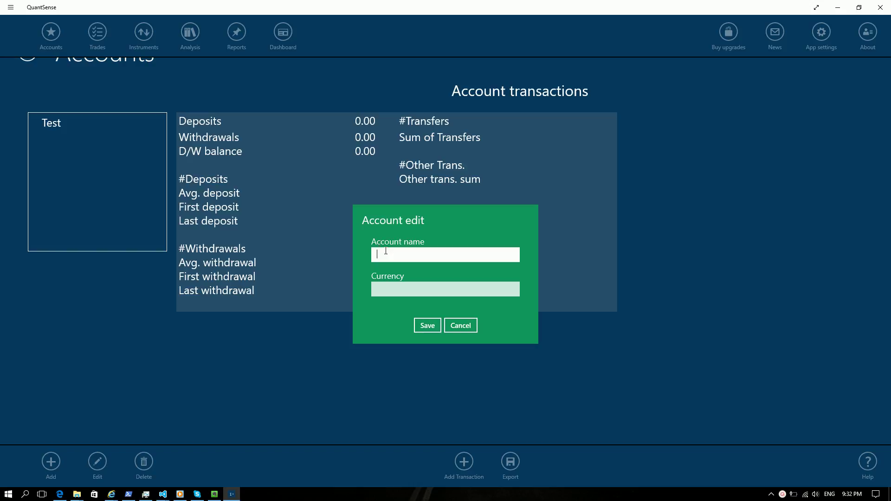
pyautogui.write('Demo')
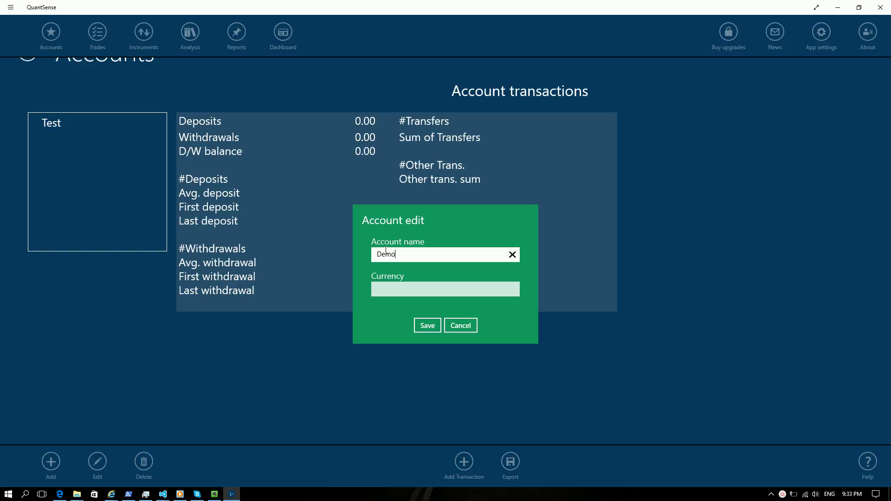
pyautogui.click(410, 292)
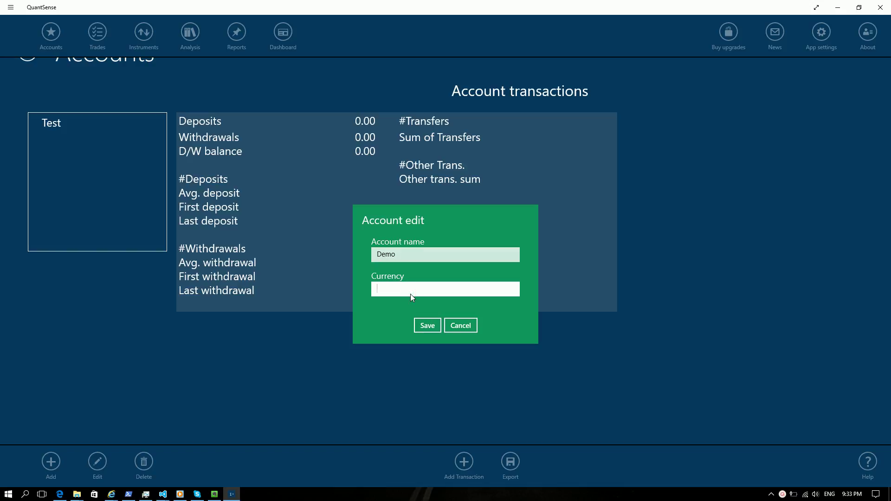
pyautogui.write('EUR')
pyautogui.click(432, 331)
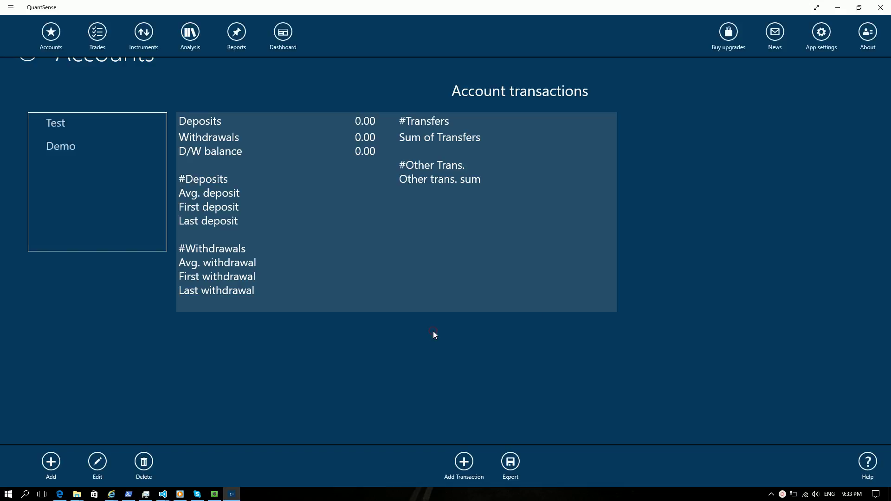
# - On the Trades page, check Demo and uncheck Test, showing Demo's 0 trades
pyautogui.click(63, 125)
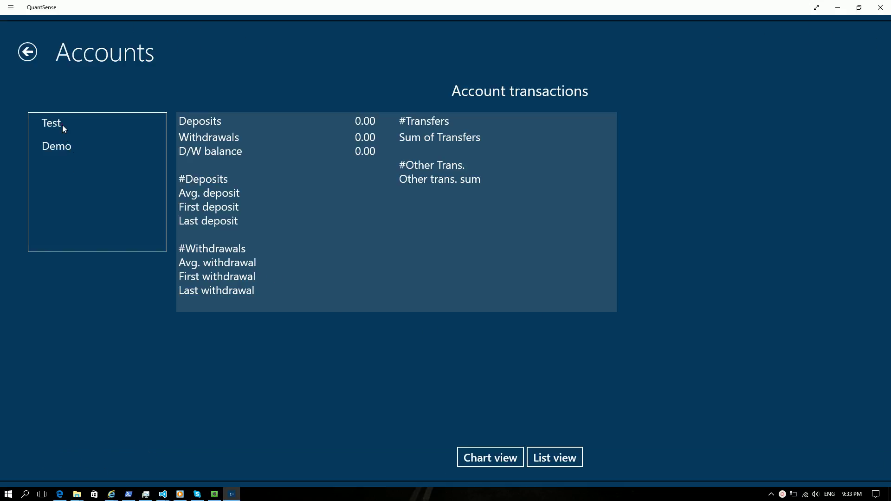
pyautogui.rightClick(111, 329)
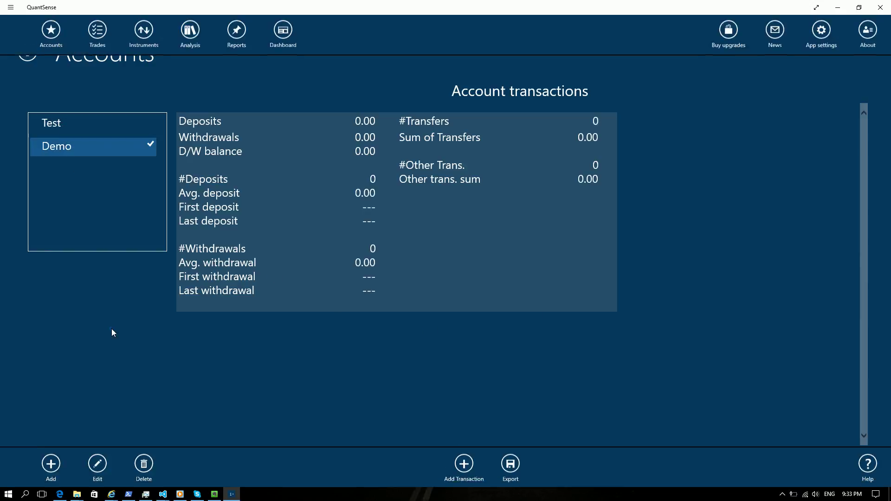
pyautogui.click(98, 33)
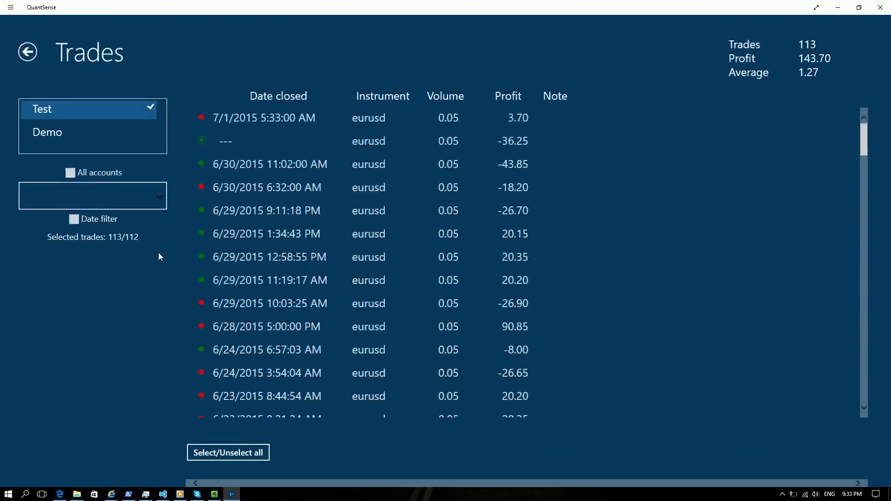
pyautogui.click(68, 134)
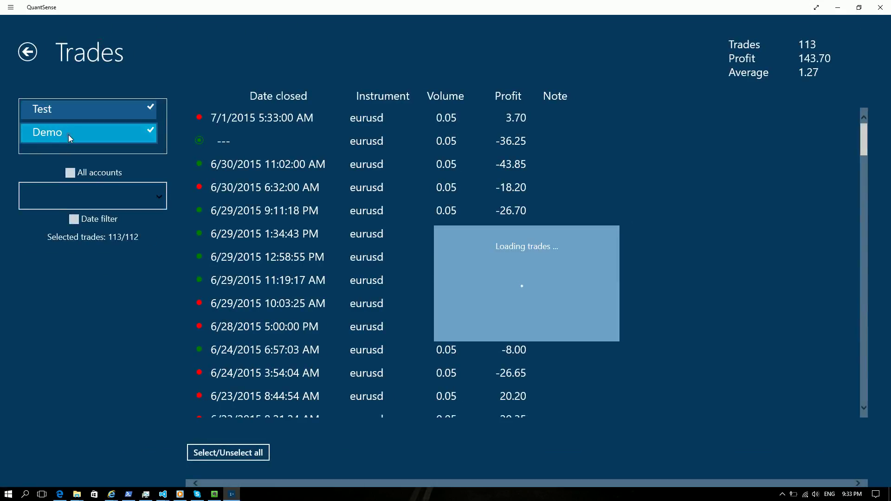
pyautogui.click(98, 118)
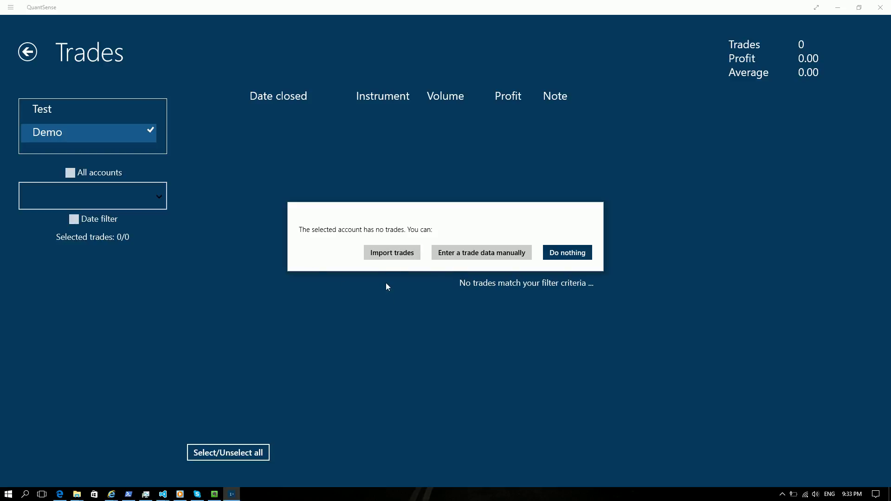
# - Import DemoStatement.htm as Meta Trader 4 into Demo, giving 14 trades with 18.93 profit
pyautogui.click(402, 254)
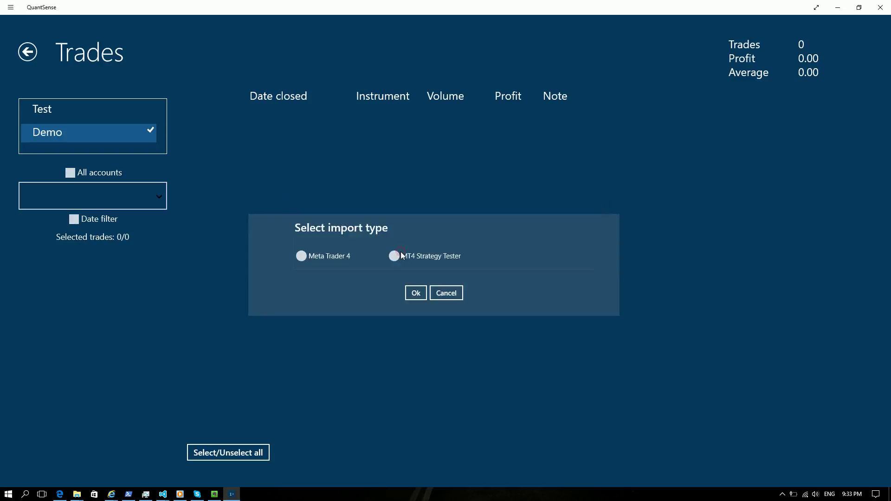
pyautogui.click(341, 256)
pyautogui.click(415, 293)
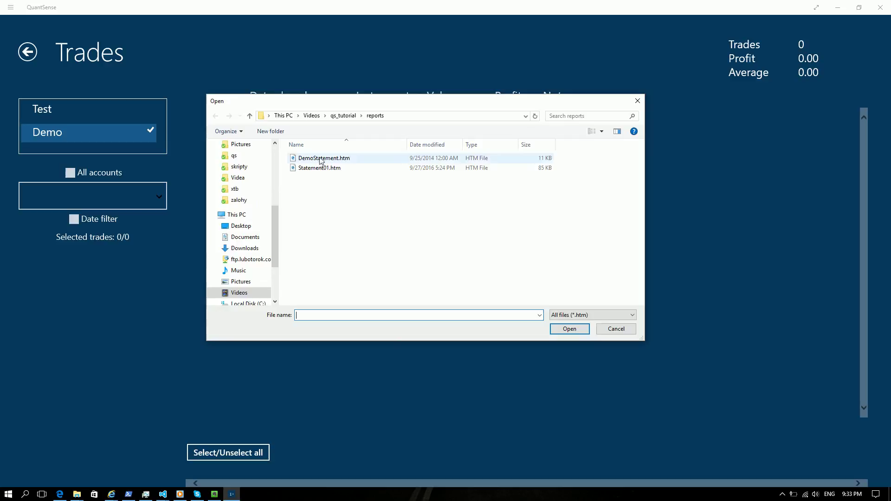
pyautogui.click(321, 158)
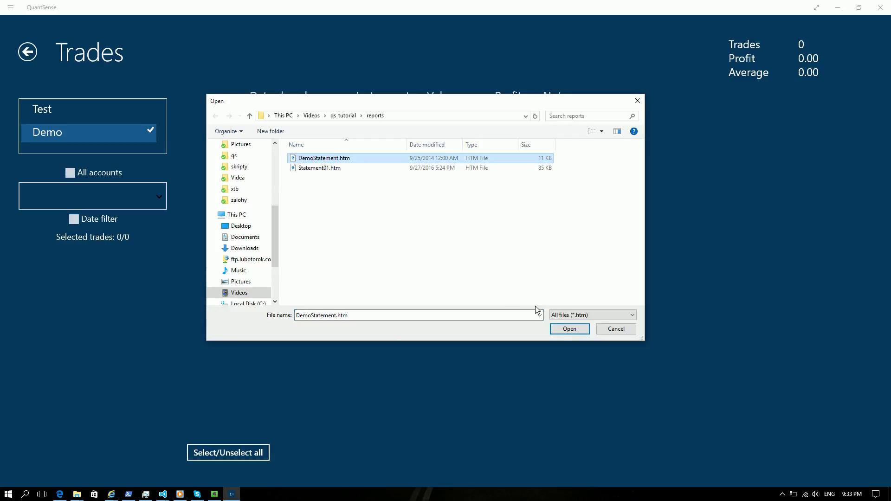
pyautogui.click(562, 330)
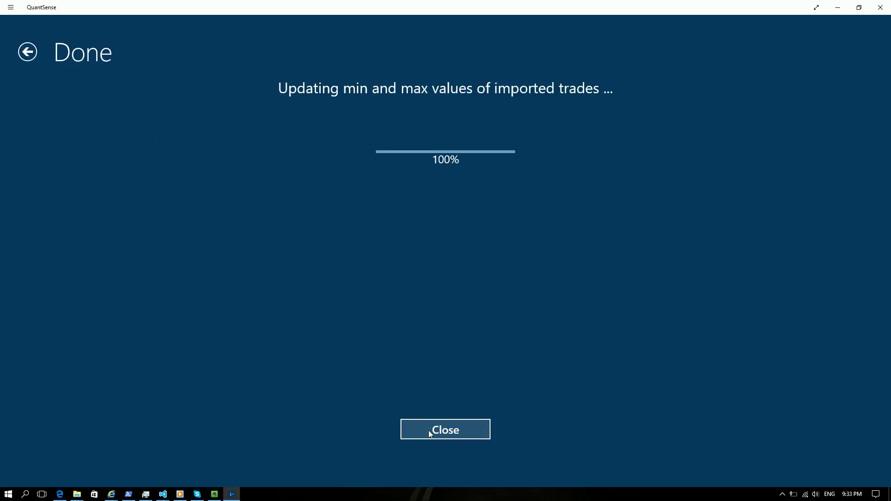
pyautogui.click(428, 430)
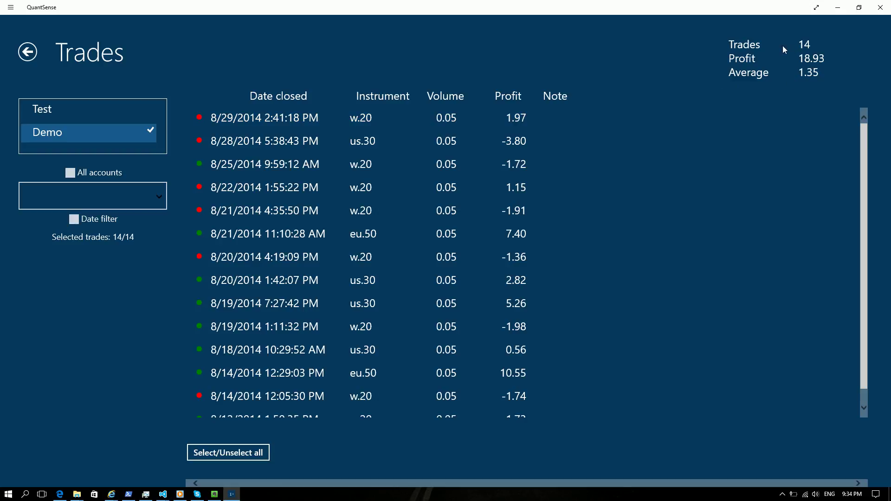
# - Uncheck Demo and check Test to list Test's 113 eurusd trades with 143.70 profit
pyautogui.scroll(-1, 595, 163)
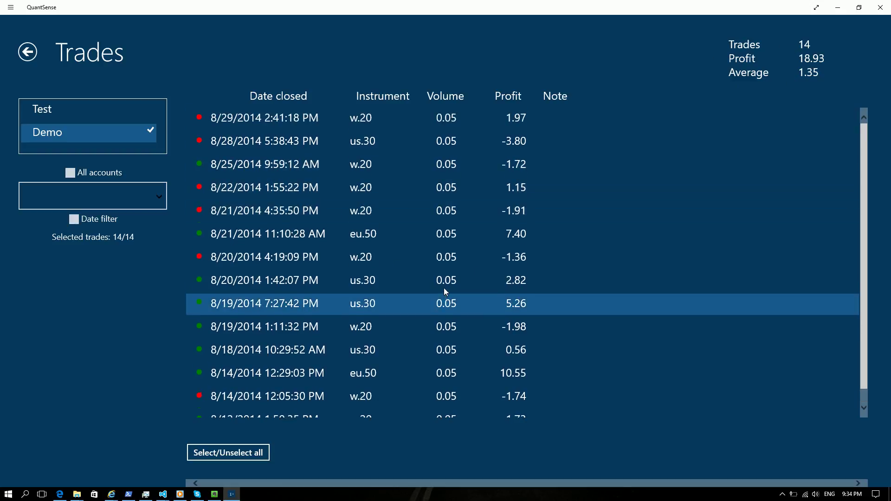
pyautogui.click(88, 134)
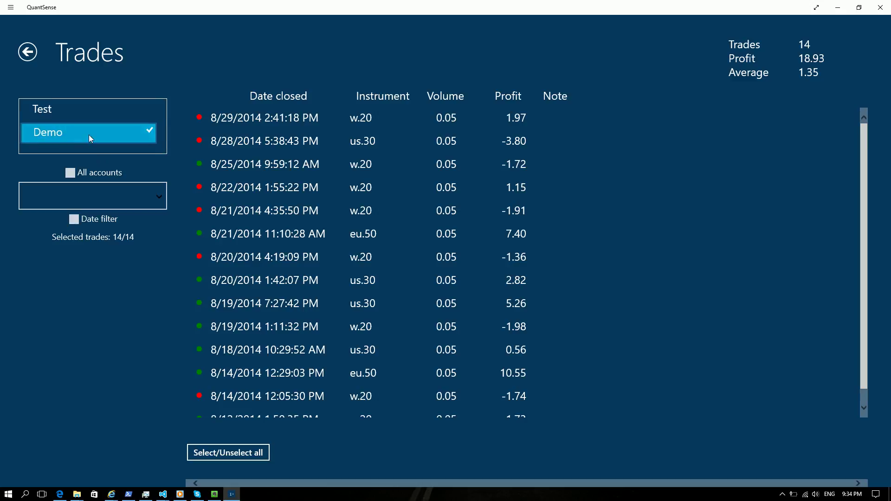
pyautogui.click(55, 110)
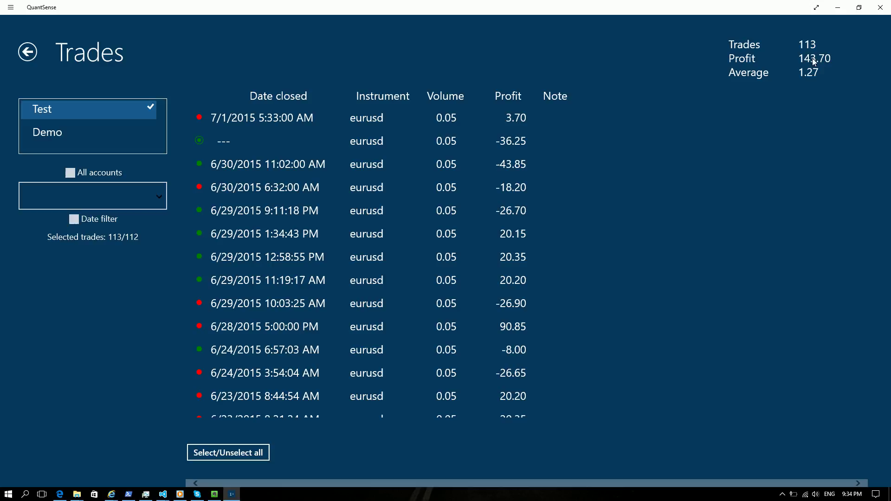
# - Check both Test and Demo so 127 trades with 162.63 profit are listed
pyautogui.click(93, 139)
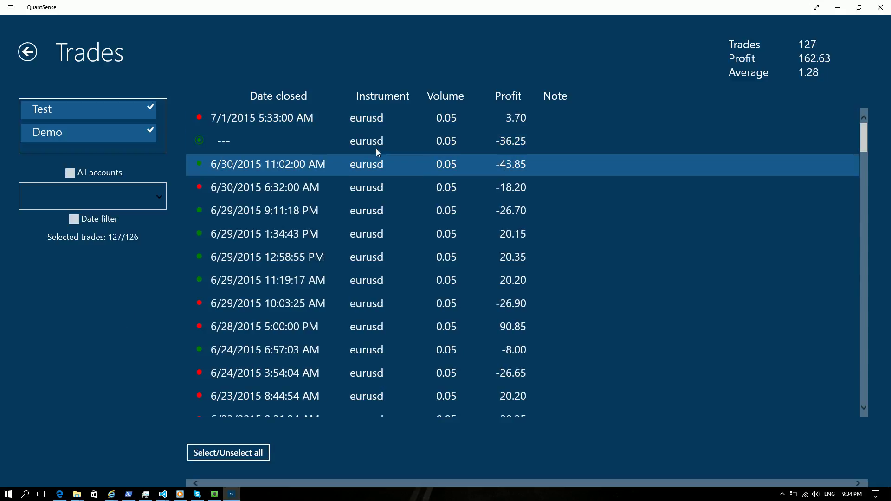
pyautogui.scroll(-15, 388, 169)
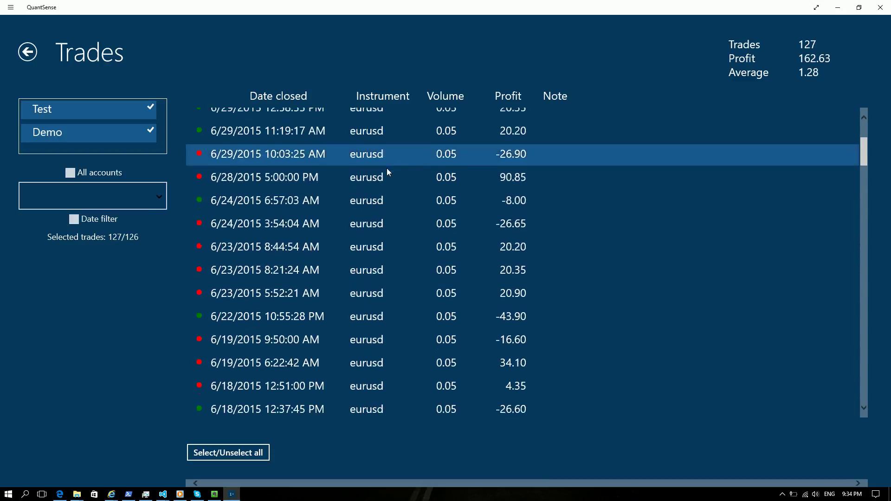
pyautogui.scroll(15, 388, 170)
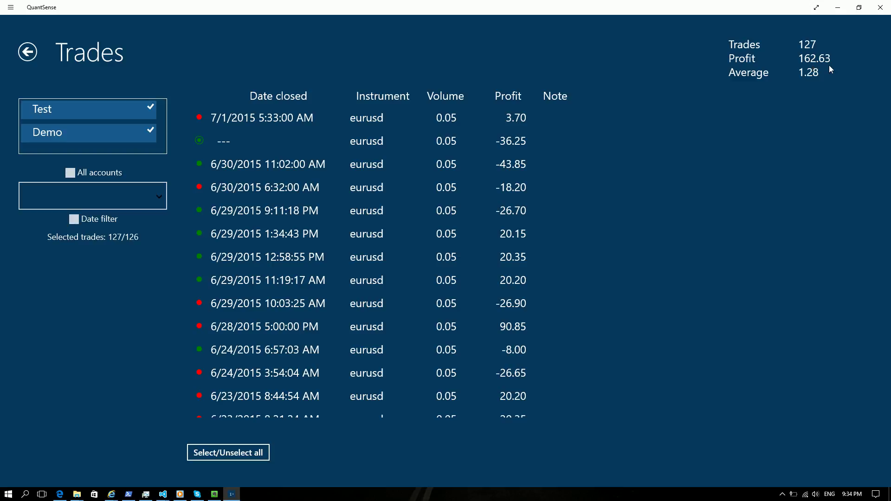
pyautogui.click(130, 136)
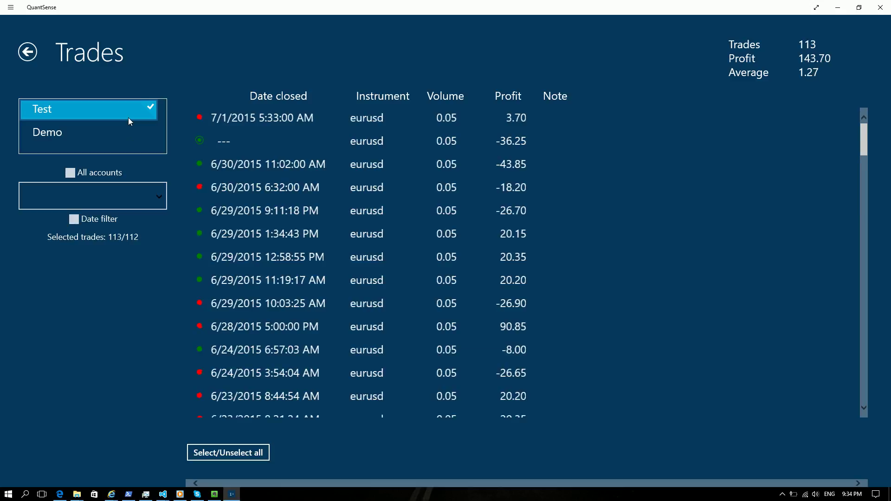
pyautogui.click(84, 132)
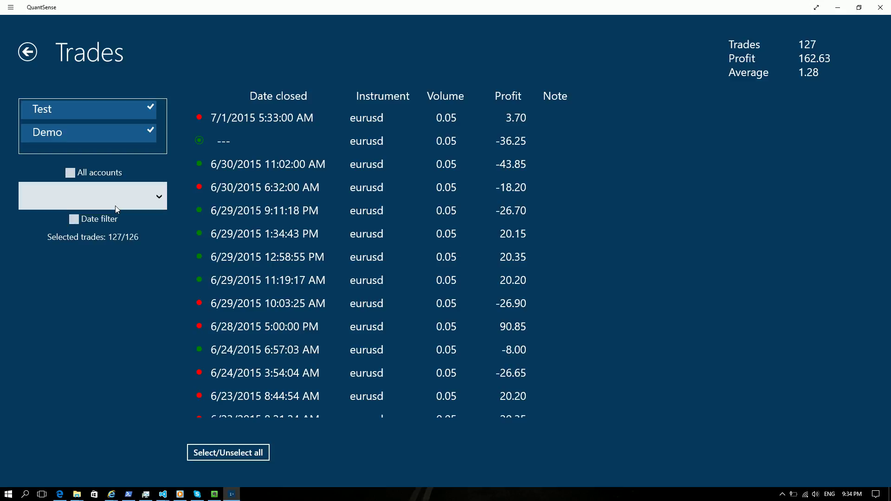
# - Filter the combined trade list to us.30, leaving 4 trades with 4.84 profit
pyautogui.click(159, 198)
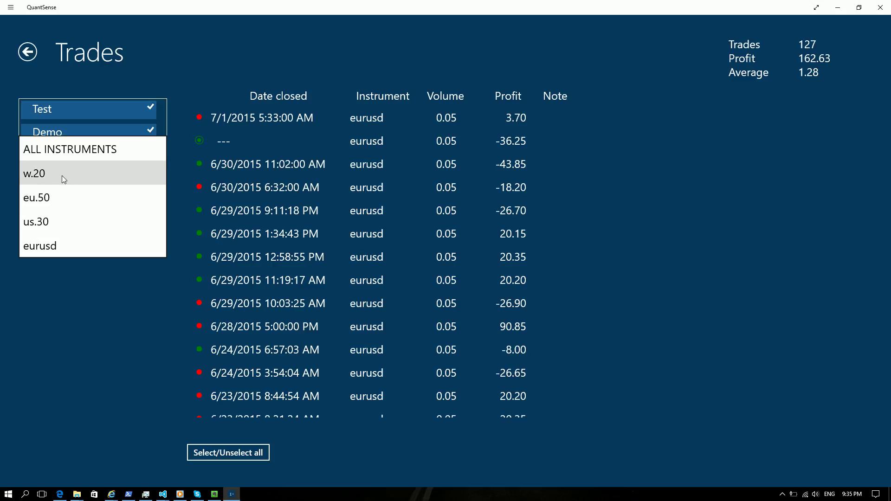
pyautogui.click(51, 231)
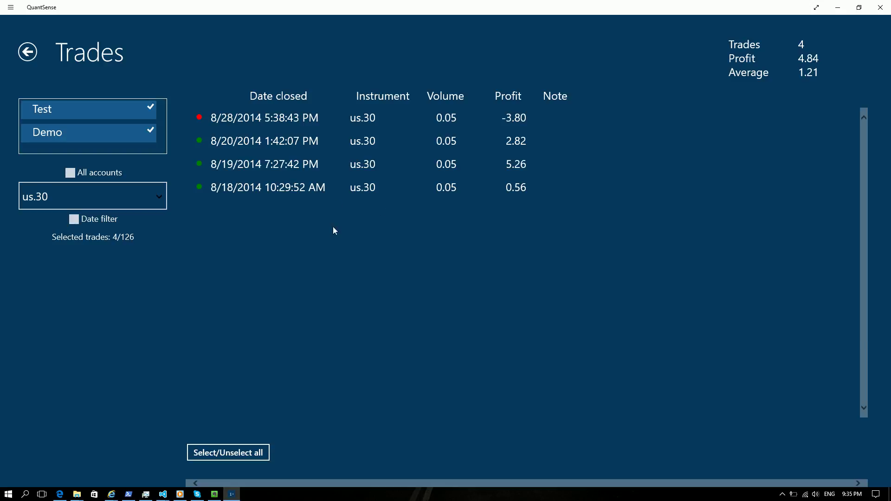
# - Enable the date filter and set the From date to August 18, 2014
pyautogui.click(234, 141)
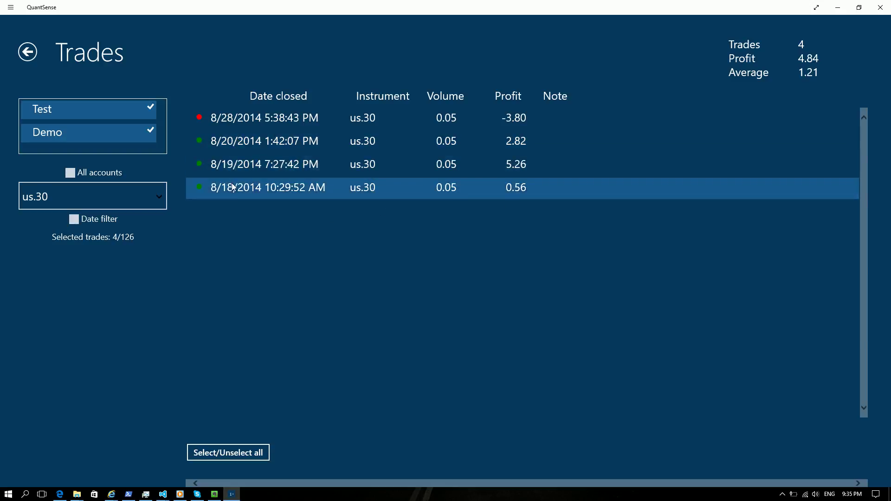
pyautogui.click(74, 220)
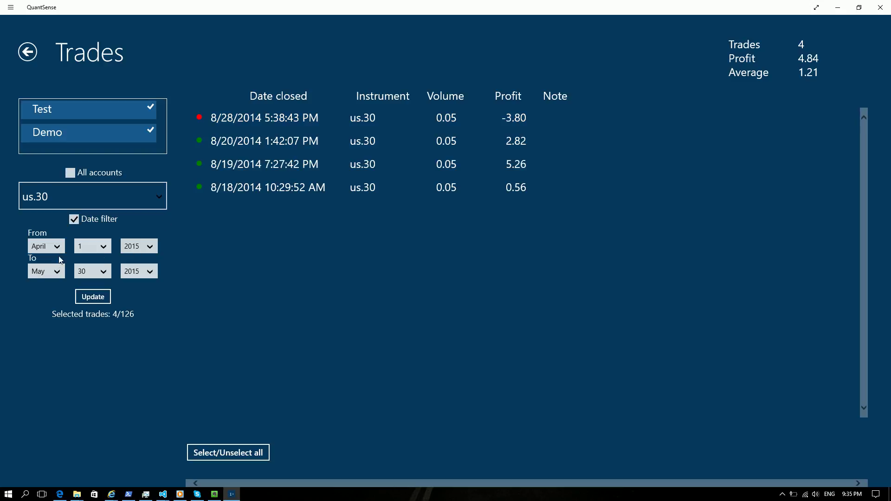
pyautogui.click(145, 246)
pyautogui.click(146, 228)
pyautogui.click(57, 251)
pyautogui.click(43, 321)
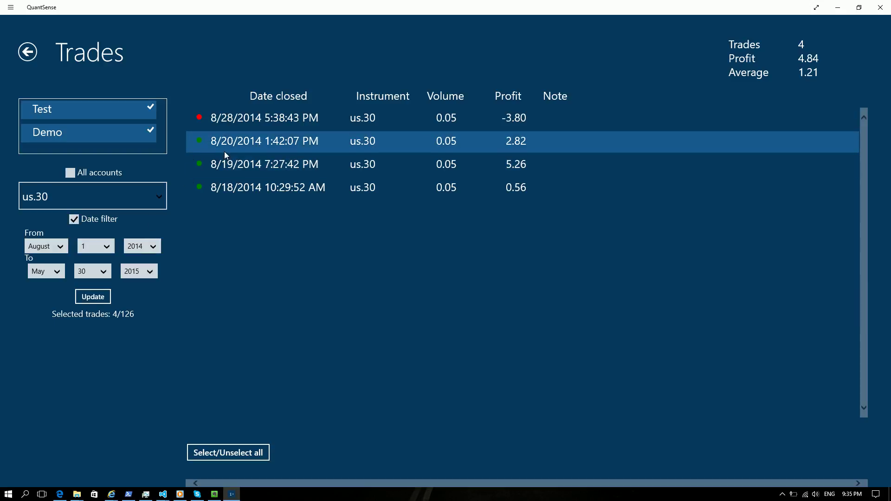
pyautogui.click(111, 251)
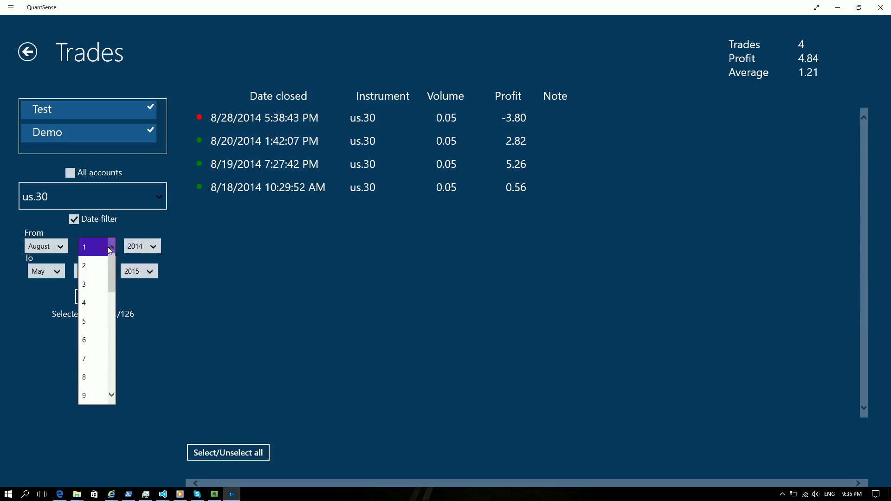
pyautogui.moveTo(108, 282); pyautogui.dragTo(110, 334)
pyautogui.click(90, 347)
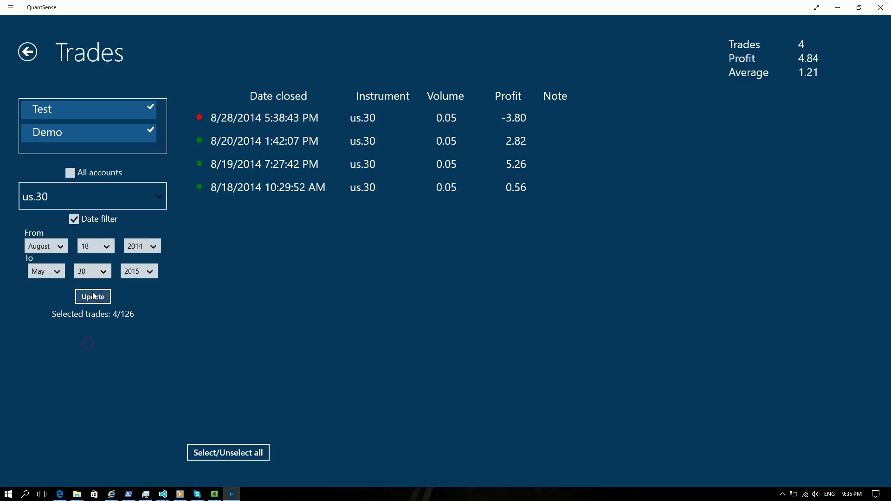
# - Set the To date to August 20, 2014 and apply, leaving 3 us.30 trades
pyautogui.click(111, 275)
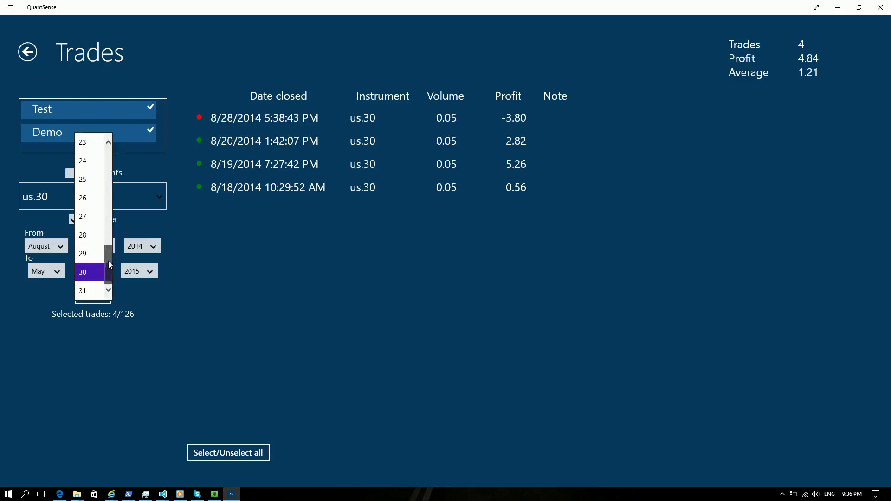
pyautogui.moveTo(108, 261); pyautogui.dragTo(110, 234)
pyautogui.click(88, 216)
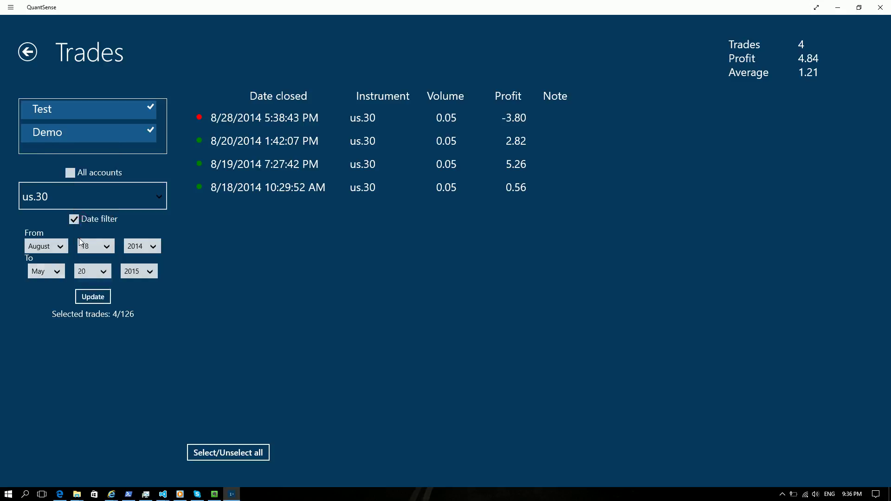
pyautogui.click(52, 272)
pyautogui.click(43, 327)
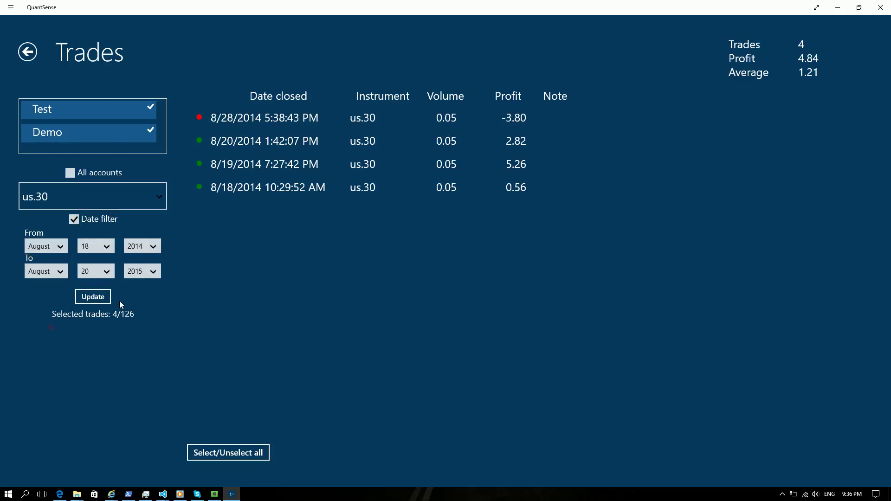
pyautogui.click(145, 275)
pyautogui.click(139, 254)
pyautogui.click(91, 297)
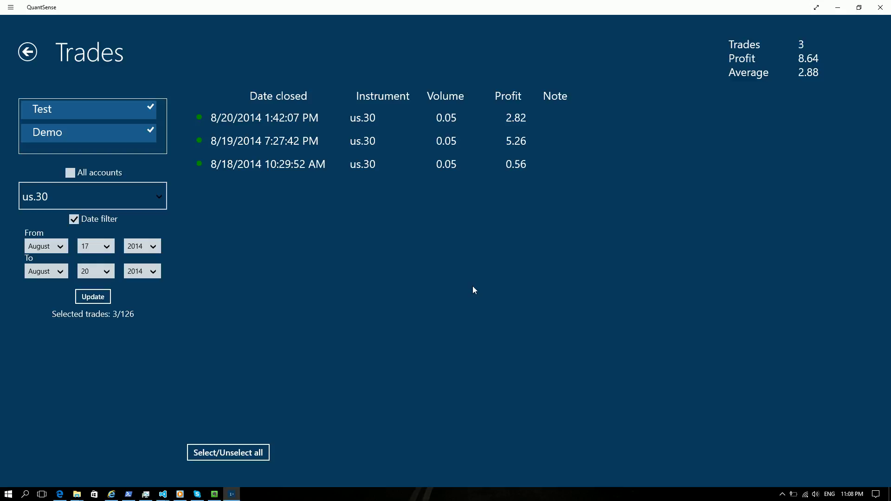
# - Untick Demo, select ALL INSTRUMENTS and turn off the date filter to list the Test account's 113 trades
pyautogui.click(134, 137)
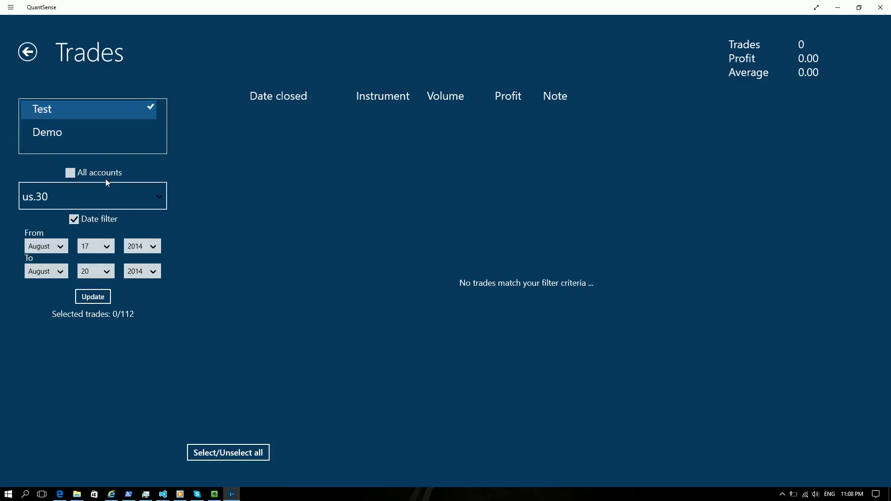
pyautogui.click(102, 195)
pyautogui.click(70, 126)
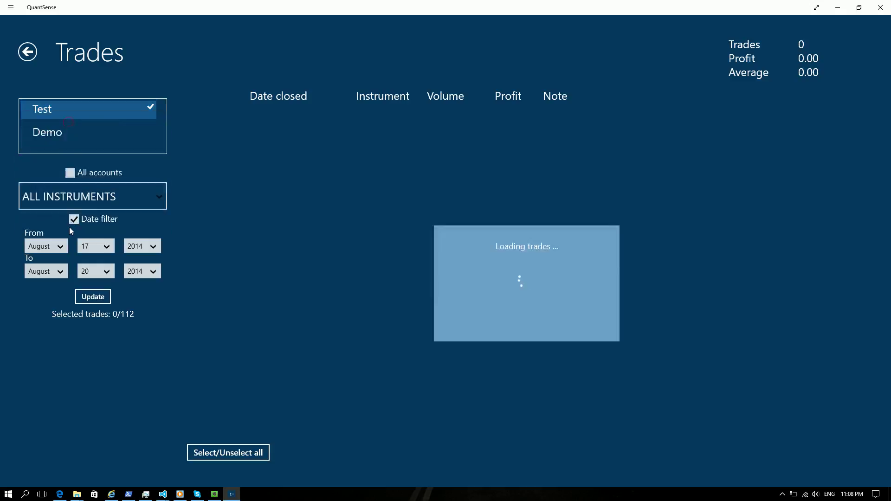
pyautogui.click(74, 220)
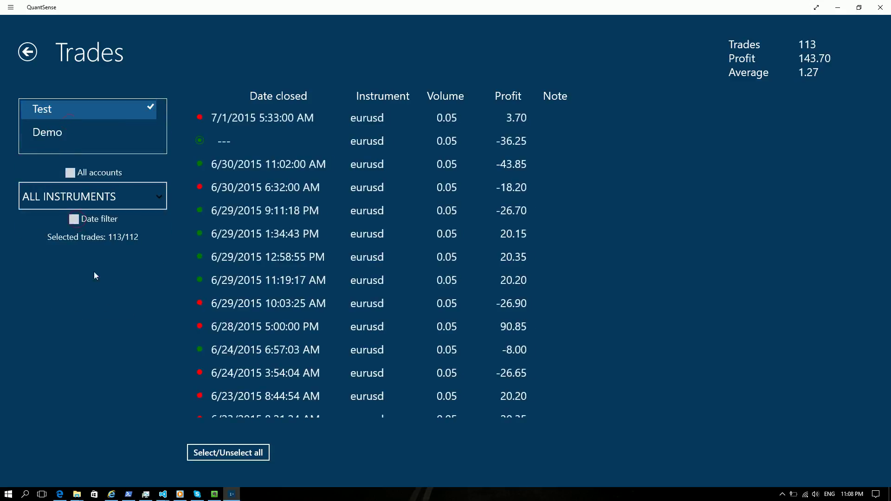
pyautogui.scroll(-15, 422, 149)
pyautogui.scroll(15, 421, 150)
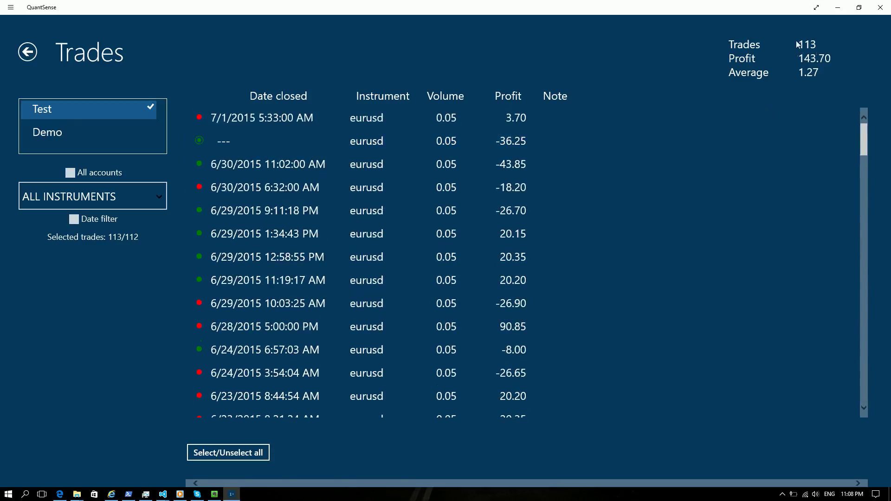
# - Import Statement01.htm again as a Meta Trader 4 statement into the Test account
pyautogui.rightClick(144, 350)
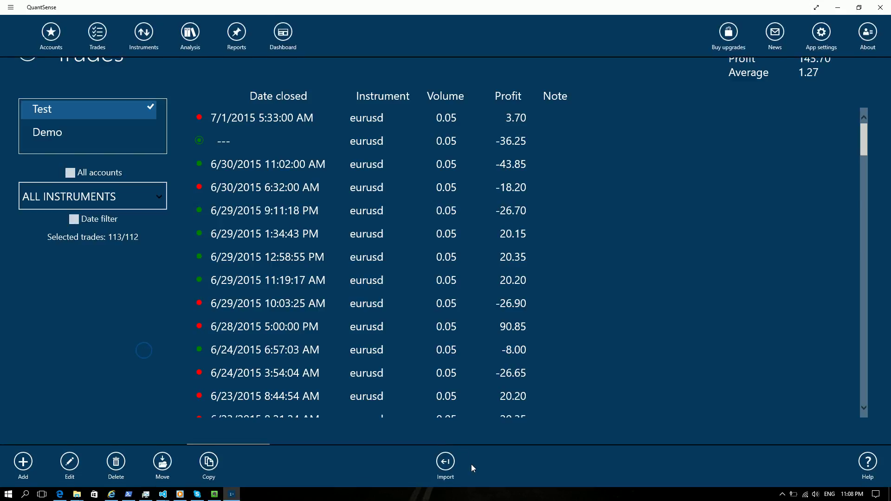
pyautogui.click(445, 462)
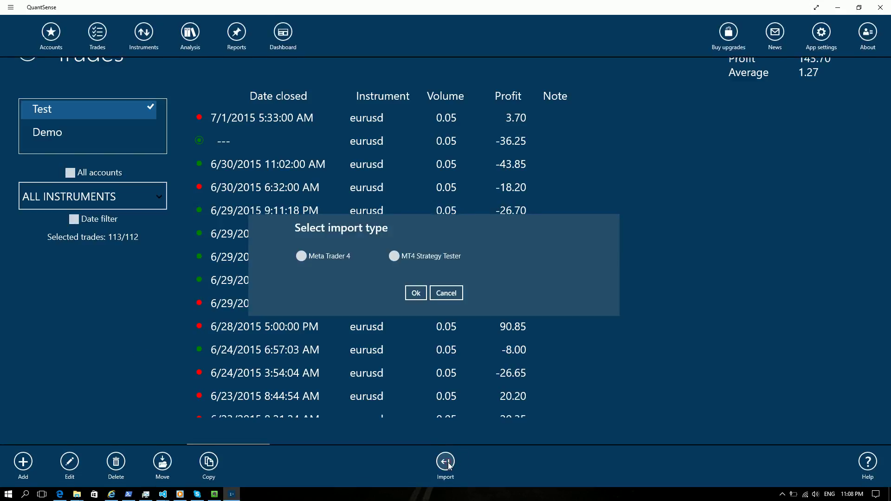
pyautogui.click(302, 256)
pyautogui.click(415, 293)
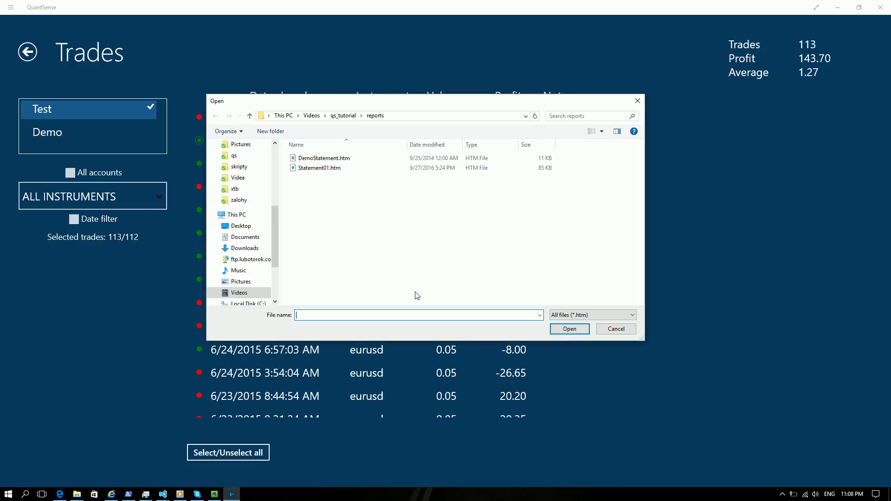
pyautogui.click(319, 170)
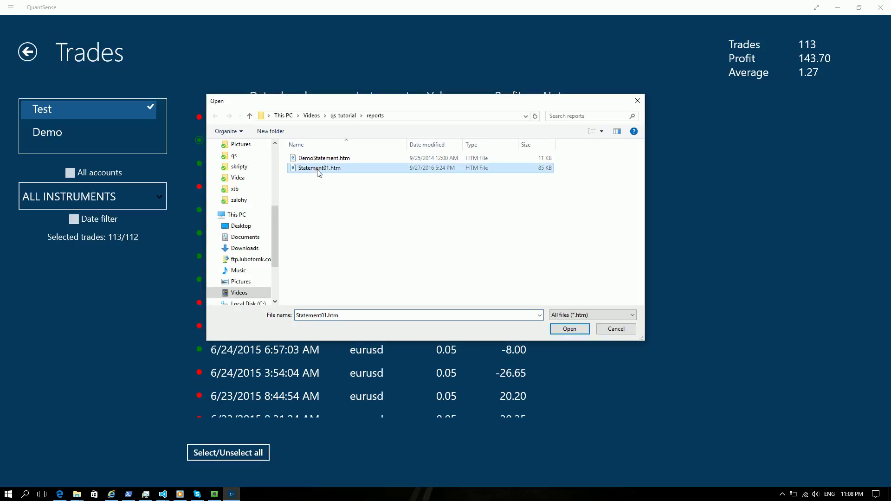
pyautogui.click(569, 329)
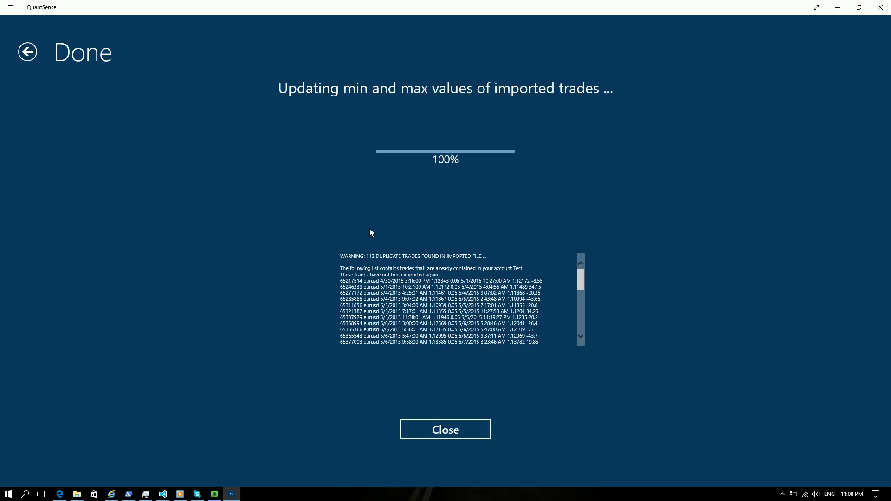
# - Scroll through the 112 skipped duplicate trades, then close the import summary
pyautogui.moveTo(579, 284)
pyautogui.mouseDown()
pyautogui.moveTo(581, 320)
pyautogui.moveTo(579, 277)
pyautogui.mouseUp()
pyautogui.moveTo(578, 281)
pyautogui.mouseDown()
pyautogui.moveTo(583, 297)
pyautogui.moveTo(577, 281)
pyautogui.mouseUp()
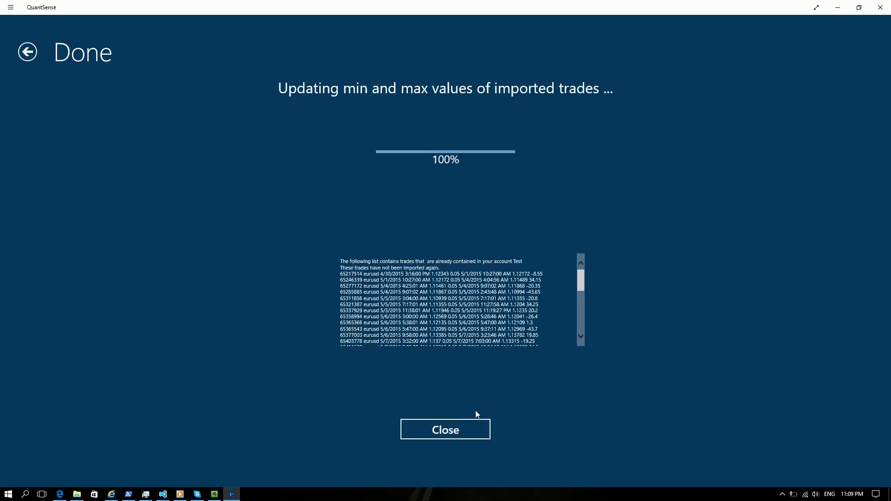
pyautogui.click(469, 425)
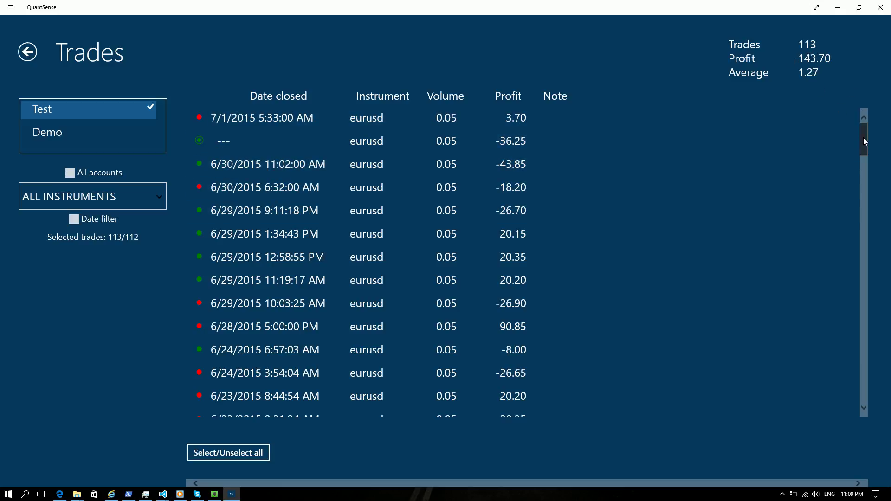
# - Scroll the Trades list to verify the Test account still shows 113 trades totalling 143.70
pyautogui.moveTo(864, 138)
pyautogui.mouseDown()
pyautogui.moveTo(861, 400)
pyautogui.moveTo(858, 142)
pyautogui.mouseUp()
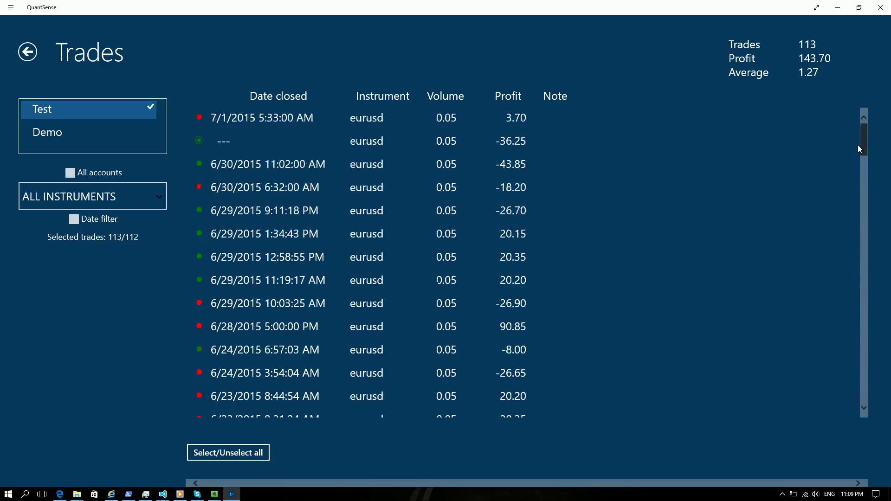